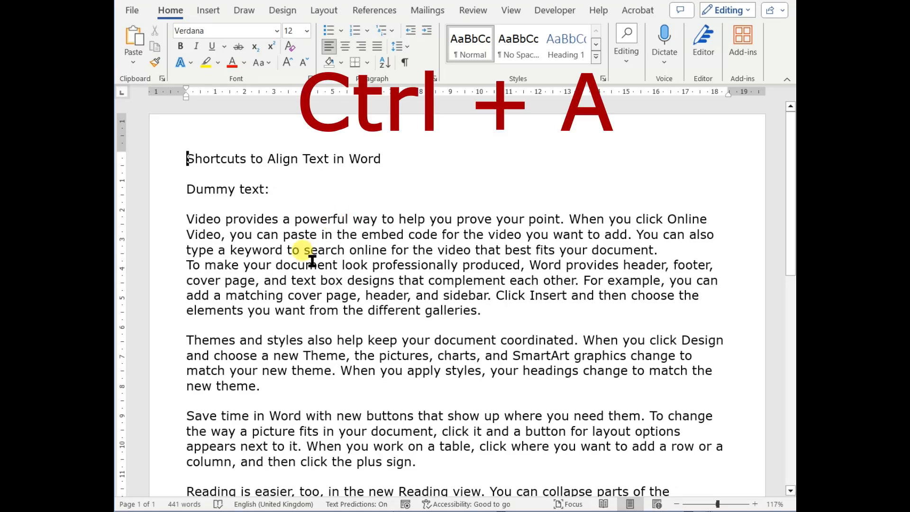
Select all the document text and right-align it, then center it
{"action": "key", "text": "ctrl+a"}
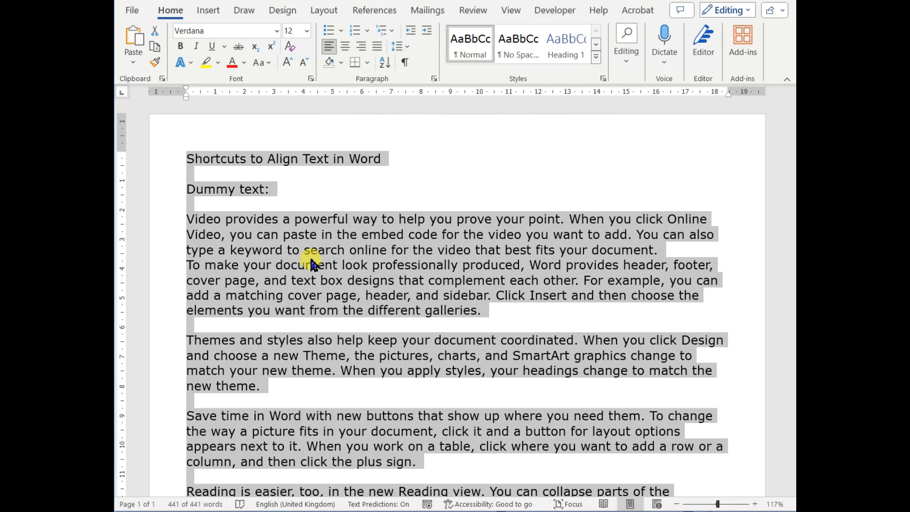
{"action": "key", "text": "ctrl+r"}
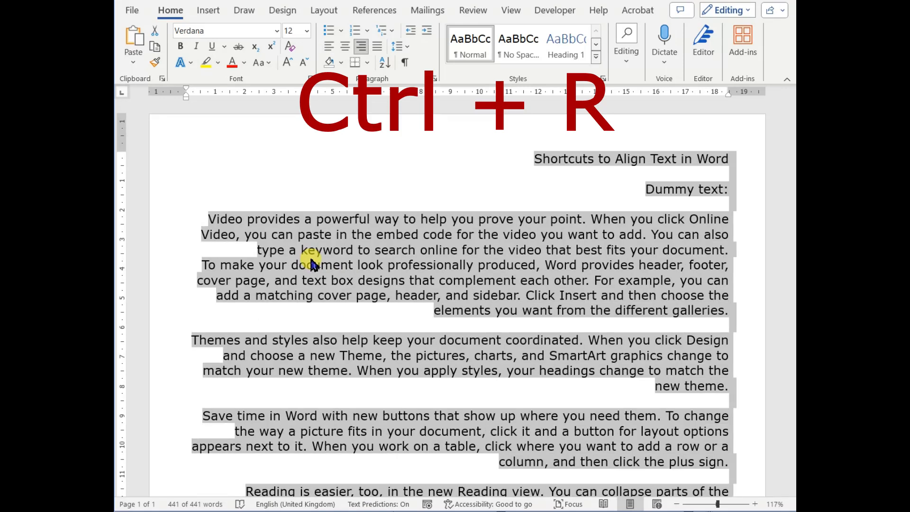
{"action": "key", "text": "ctrl+e"}
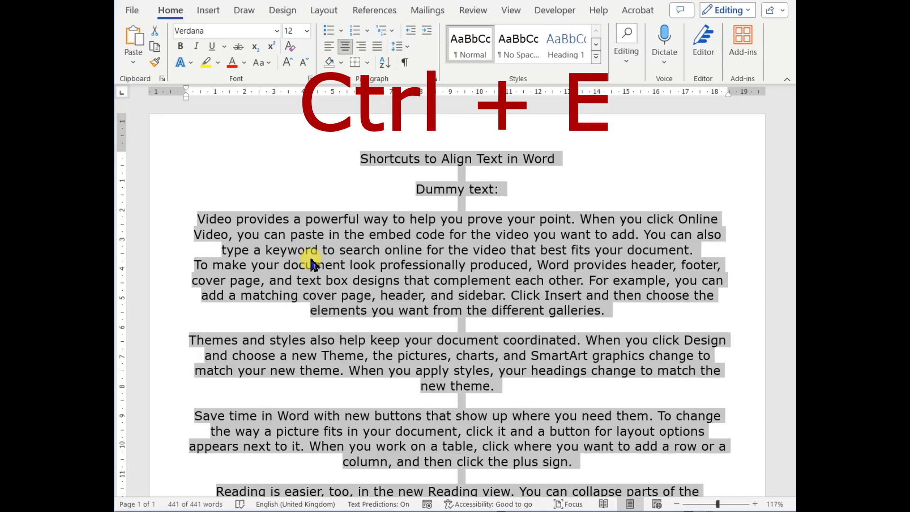
Left-align all the selected text, then right-align it again
{"action": "key", "text": "ctrl+l"}
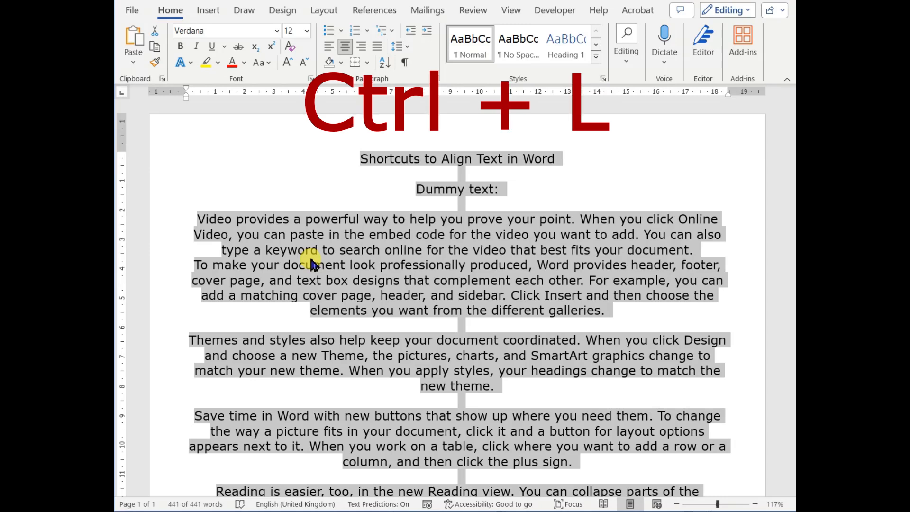
{"action": "key", "text": "ctrl+l"}
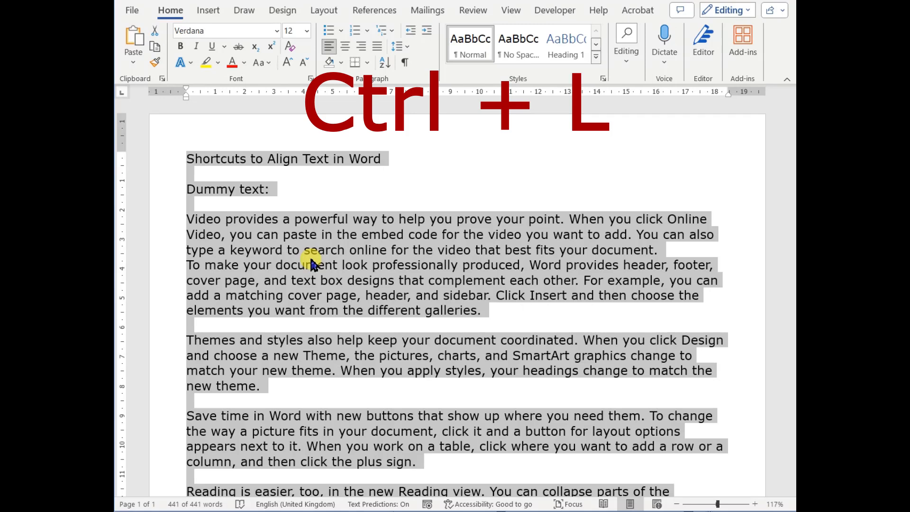
{"action": "key", "text": "ctrl+r"}
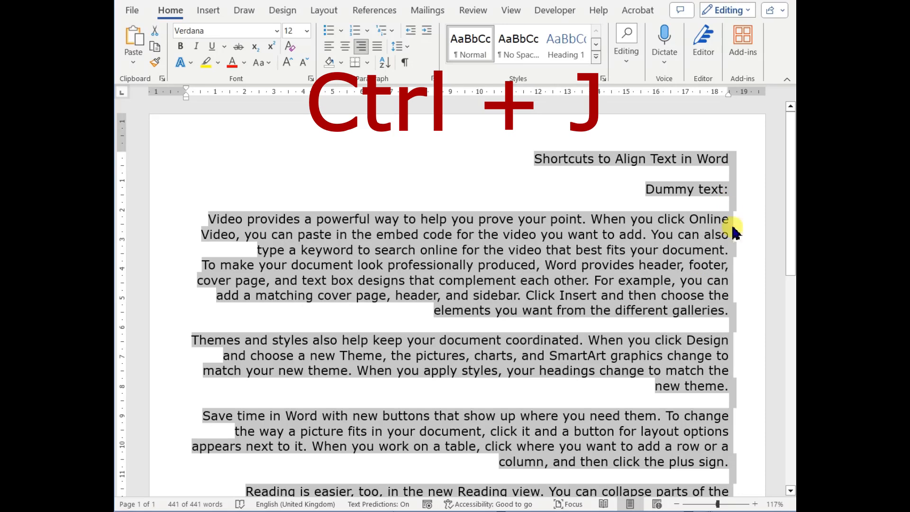
Switch the whole text between left alignment and justification, ending left-aligned with the selection cleared
{"action": "key", "text": "ctrl+l"}
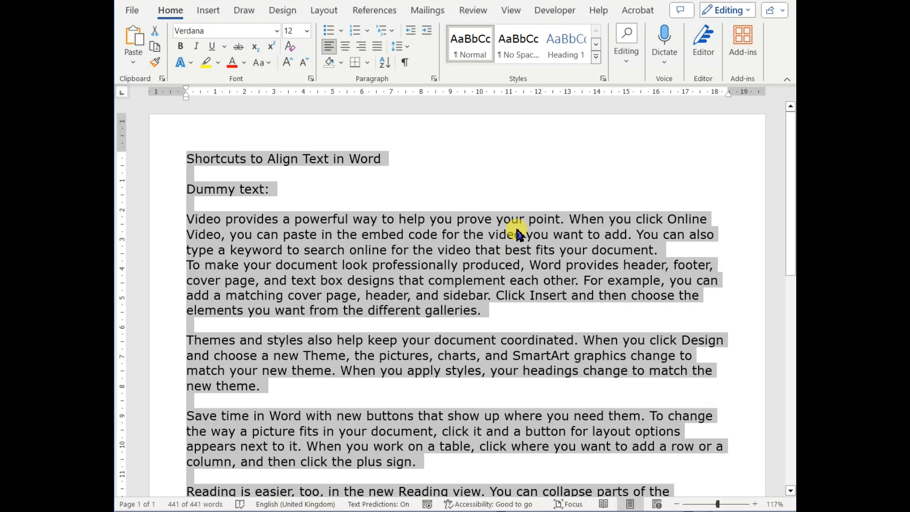
{"action": "key", "text": "ctrl+j"}
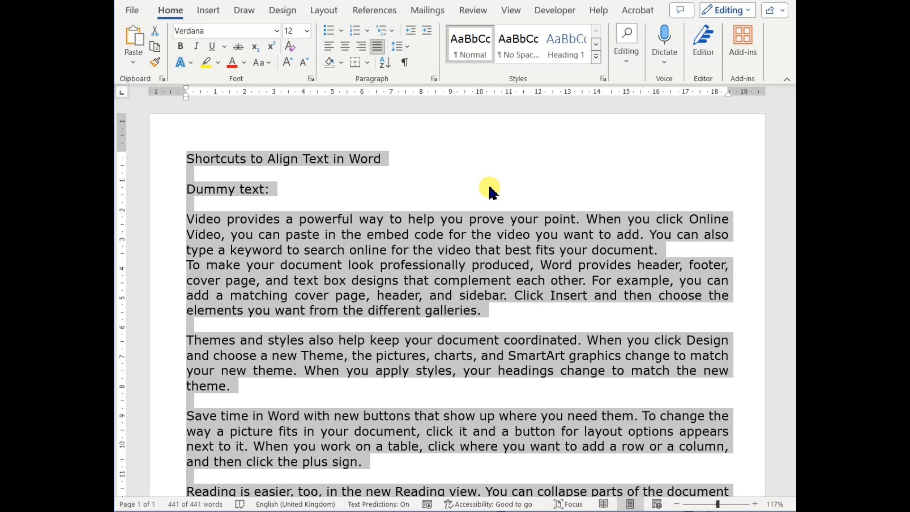
{"action": "key", "text": "ctrl+l"}
{"action": "key", "text": "ctrl+Home"}
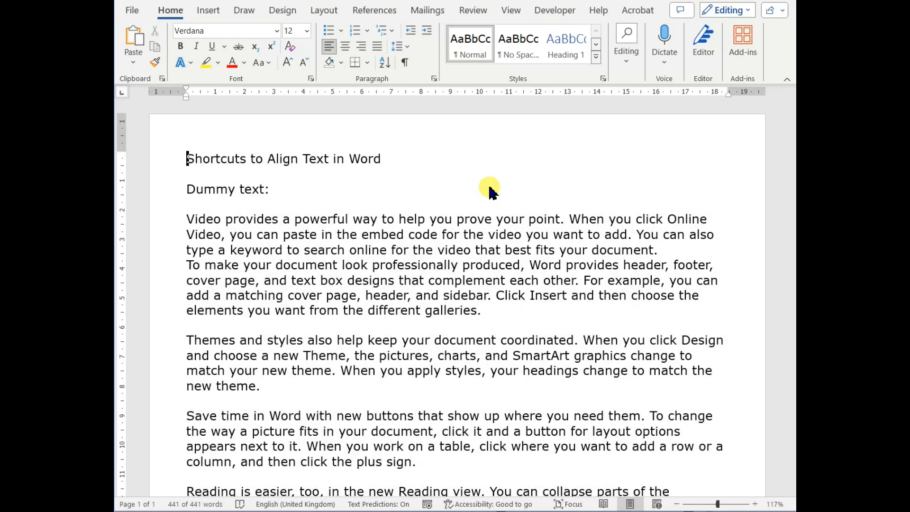
Select all text again, justify it, then return it to left alignment and clear the selection
{"action": "key", "text": "ctrl+a"}
{"action": "key", "text": "ctrl+j"}
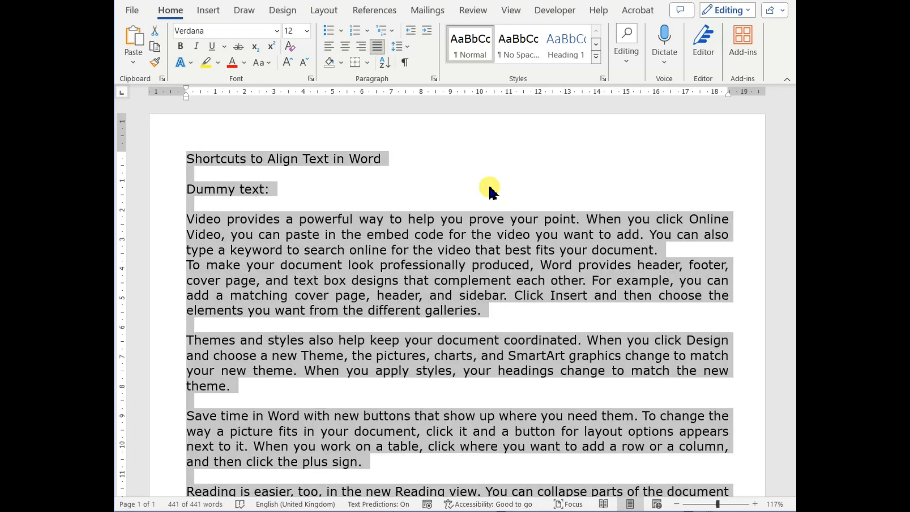
{"action": "key", "text": "ctrl+l"}
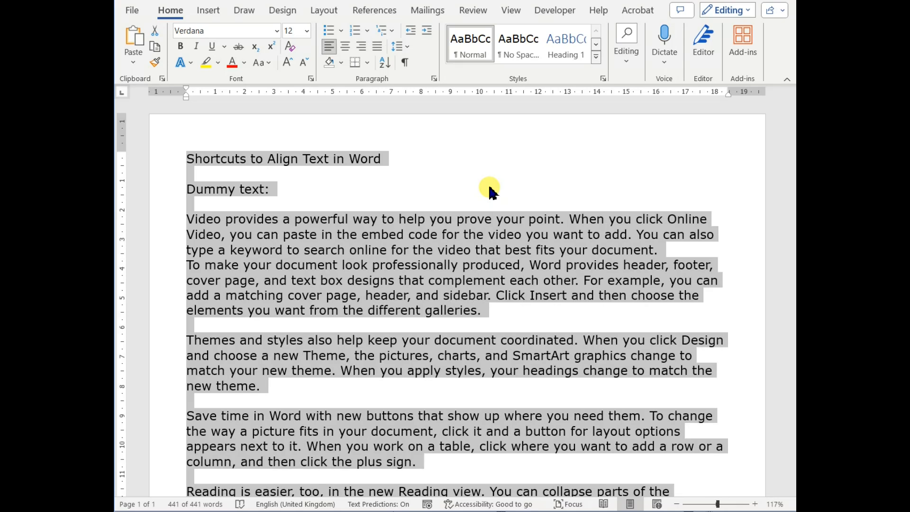
{"action": "key", "text": "ctrl+Home"}
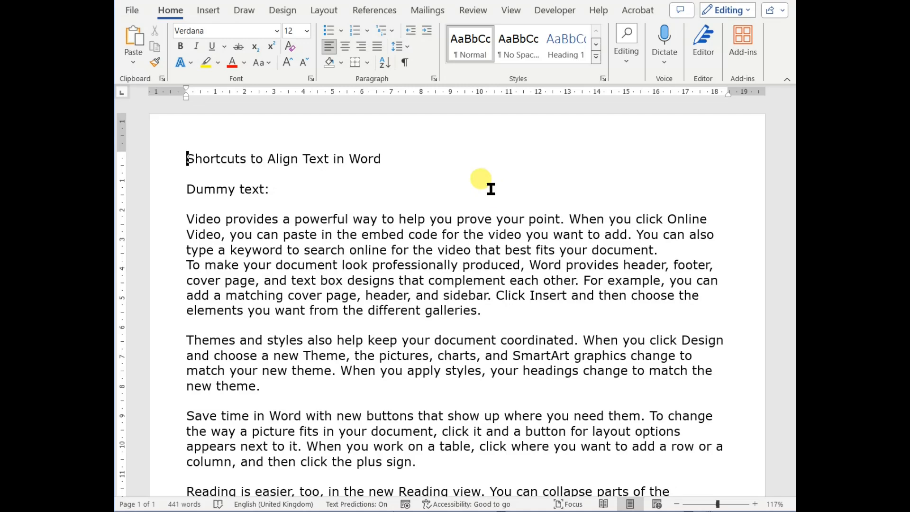
Center the title line and right-align the "Dummy text:" line
{"action": "key", "text": "ctrl+e"}
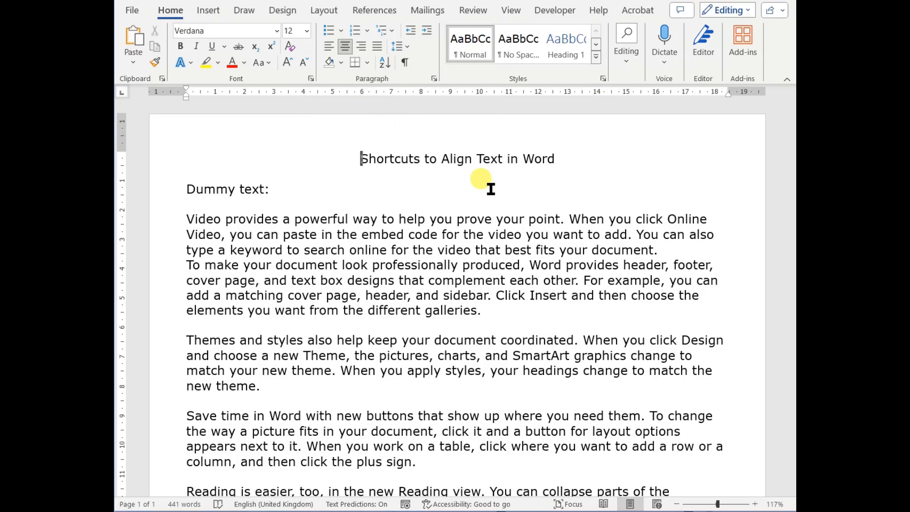
{"action": "key", "text": "ctrl+Down"}
{"action": "key", "text": "ctrl+Down"}
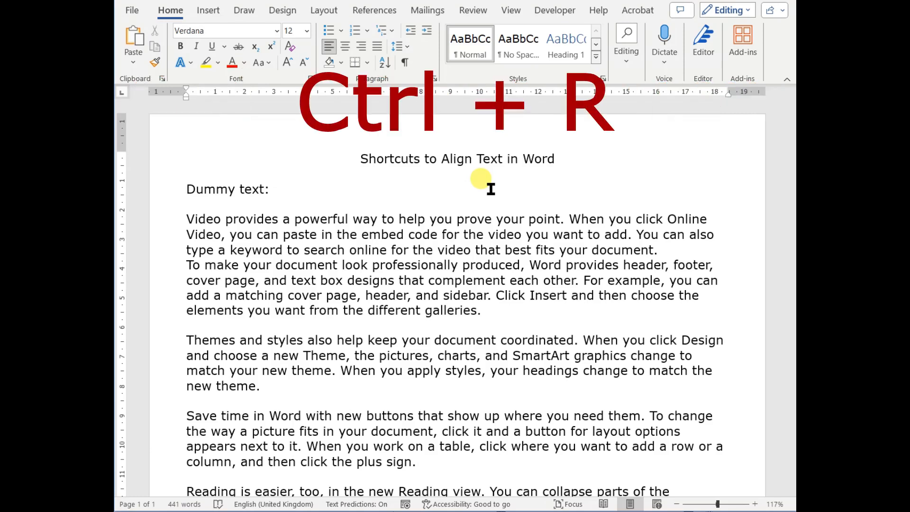
{"action": "key", "text": "ctrl+r"}
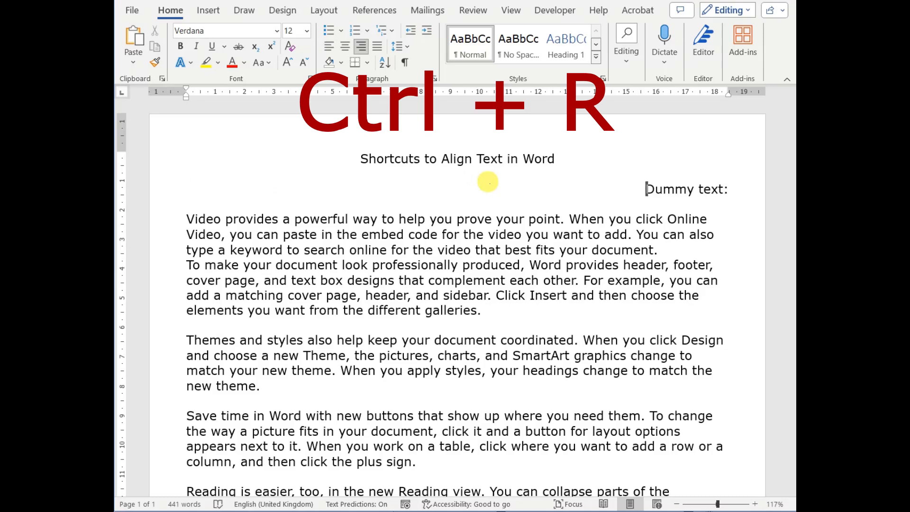
Justify the first "Video provides a powerful way" paragraph
{"action": "key", "text": "ctrl+Down"}
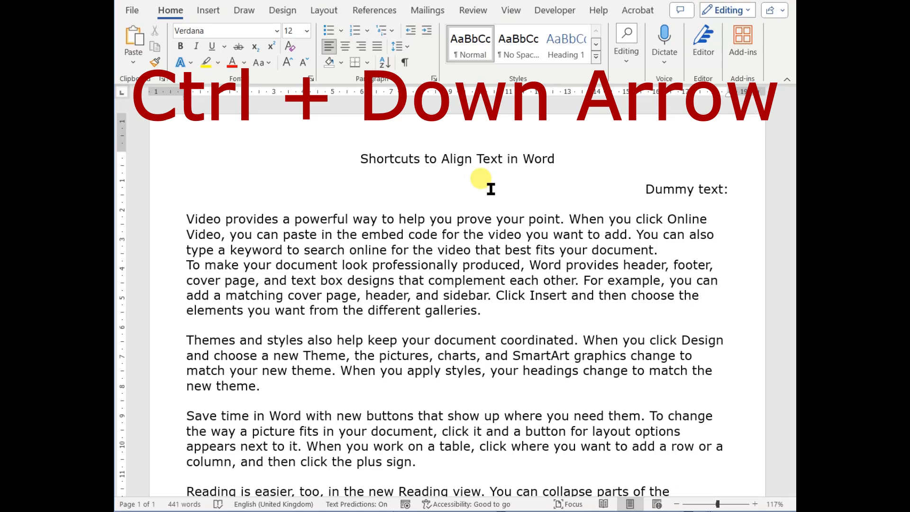
{"action": "key", "text": "ctrl+shift+Down"}
{"action": "key", "text": "ctrl+shift+Down"}
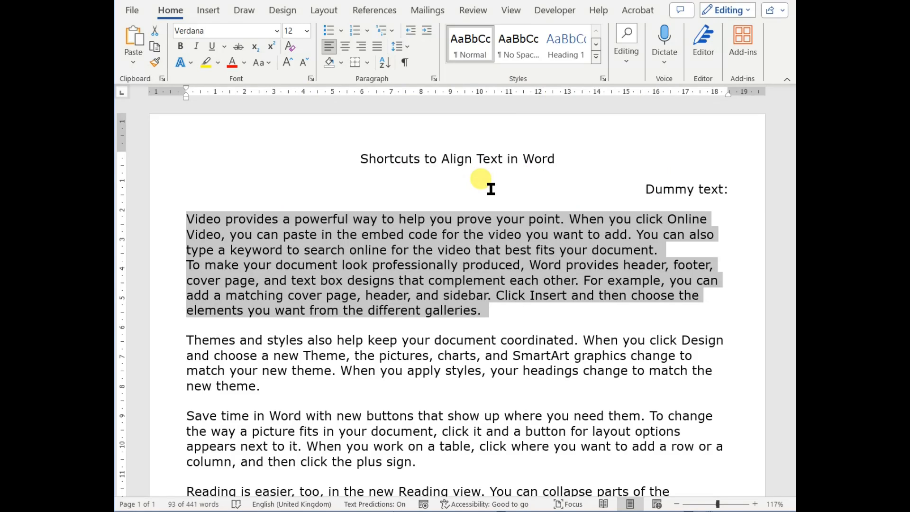
{"action": "key", "text": "Left"}
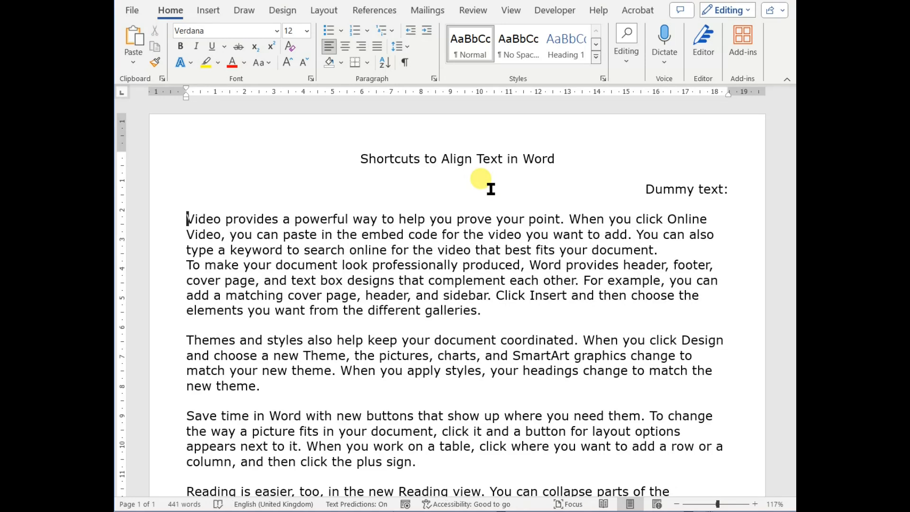
{"action": "key", "text": "ctrl+j"}
Justify the "To make your document" paragraph and insert an empty line before it
{"action": "key", "text": "ctrl+Down"}
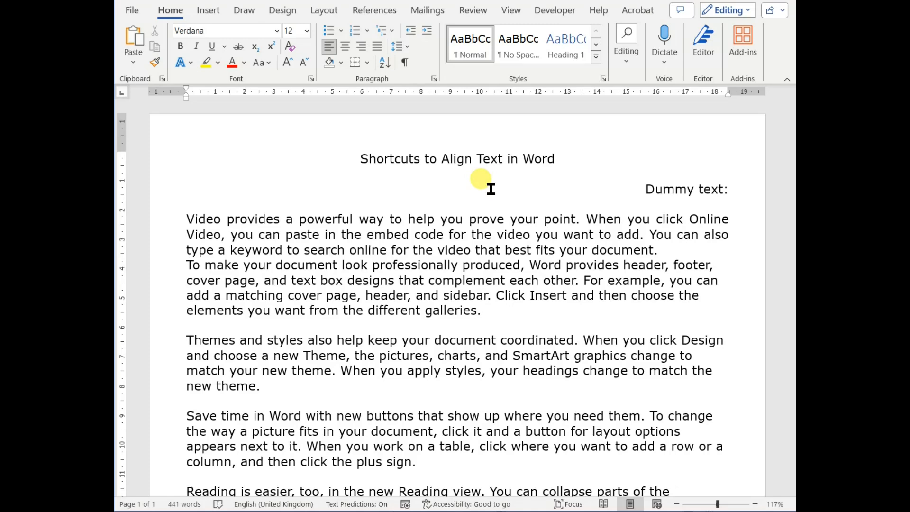
{"action": "key", "text": "ctrl+j"}
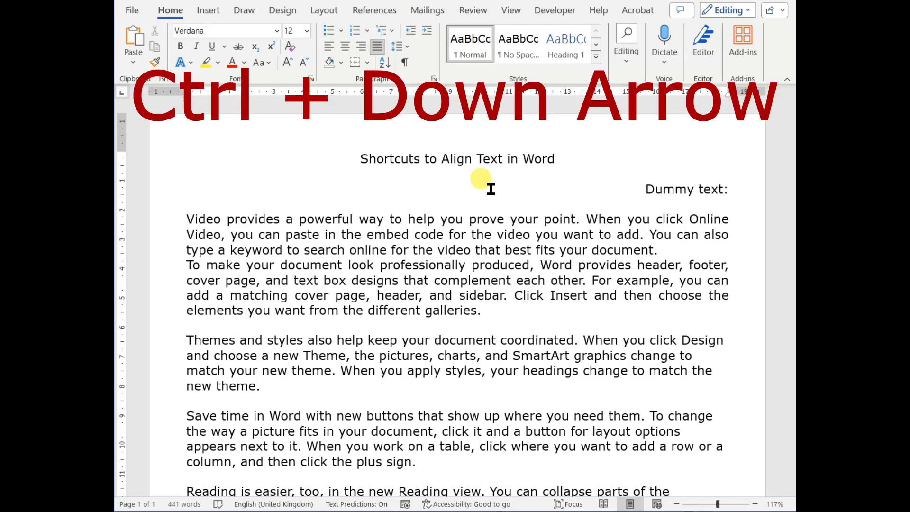
{"action": "key", "text": "Return"}
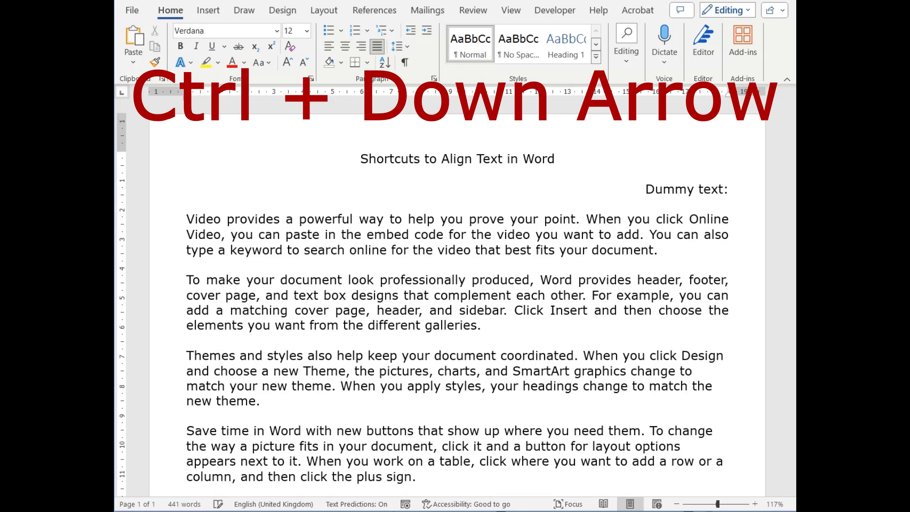
Center the "Themes and styles" paragraph
{"action": "left_click", "coordinate": [481, 180]}
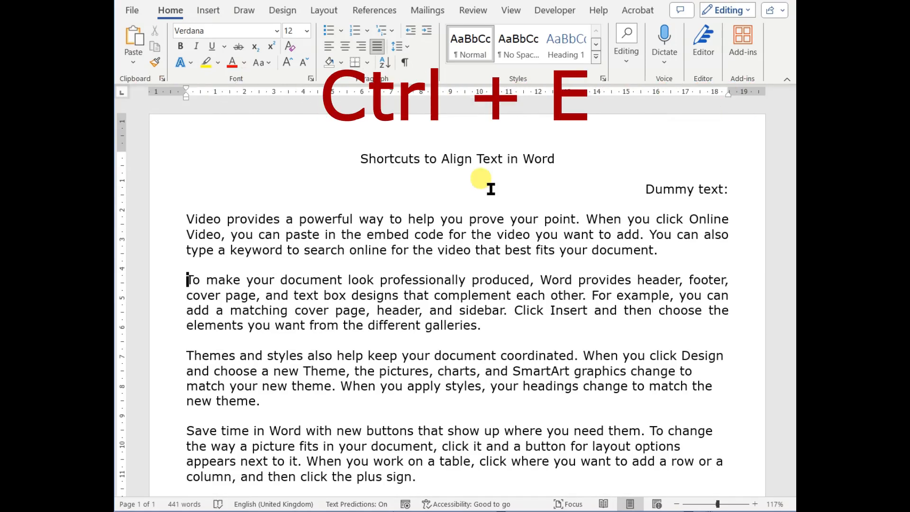
{"action": "key", "text": "ctrl+Down"}
{"action": "key", "text": "ctrl+Down"}
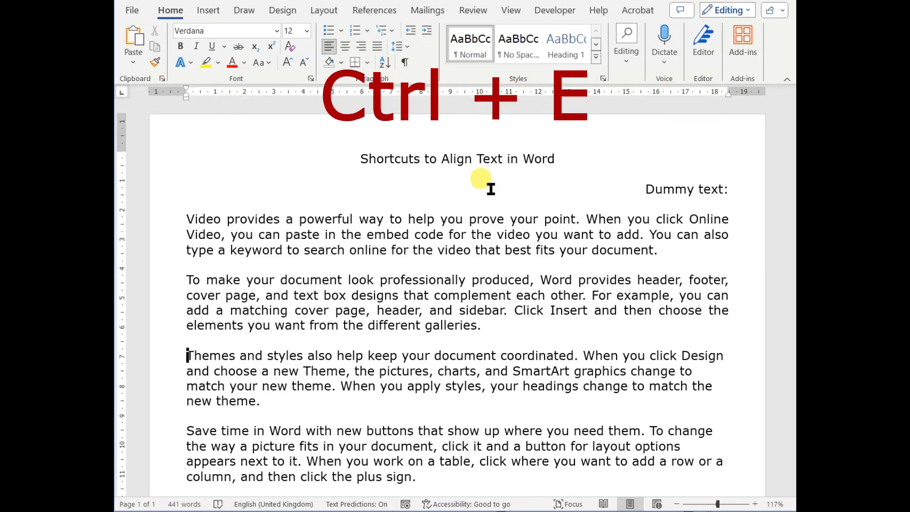
{"action": "key", "text": "ctrl+e"}
Right-align the "Save time in Word" paragraph
{"action": "key", "text": "ctrl+Down"}
{"action": "key", "text": "ctrl+Down"}
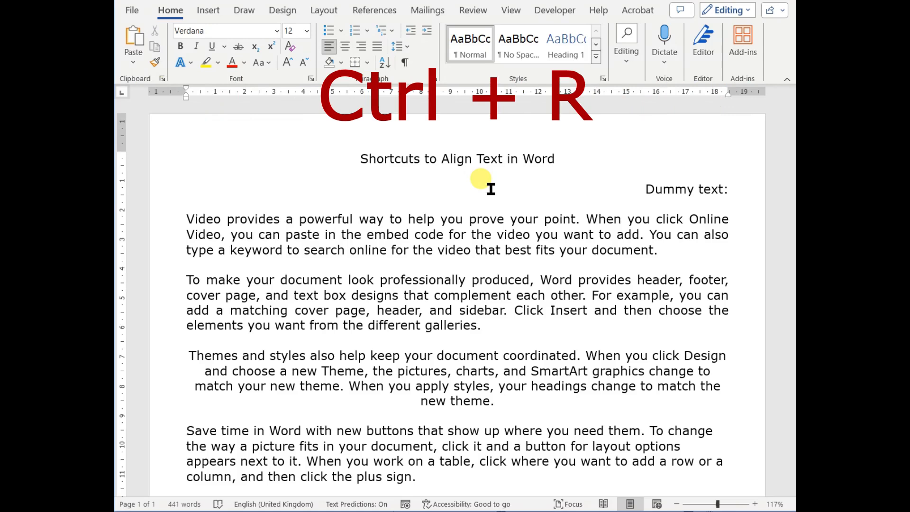
{"action": "key", "text": "ctrl+r"}
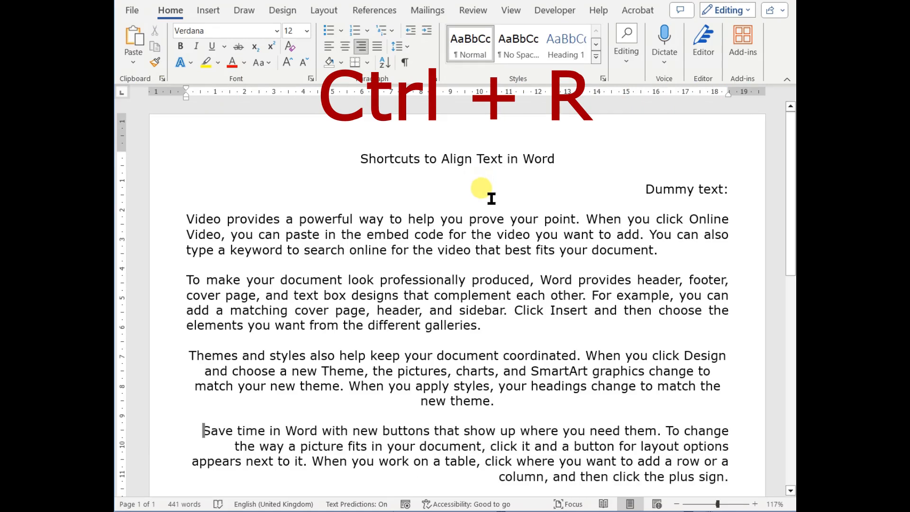
Center the "Reading is easier" paragraph together with the following "Video provides" lines
{"action": "scroll", "coordinate": [496, 267], "scroll_direction": "down", "scroll_amount": 5}
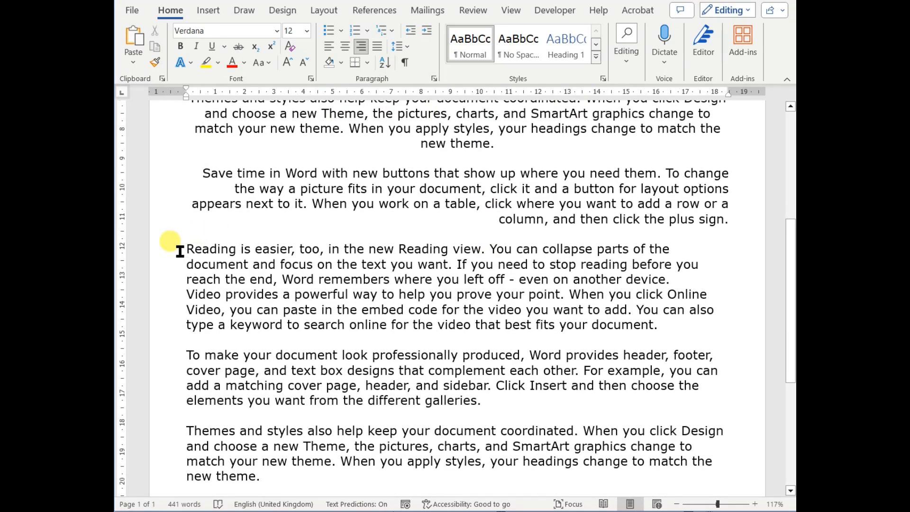
{"action": "left_click_drag", "start_coordinate": [180, 251], "coordinate": [670, 326]}
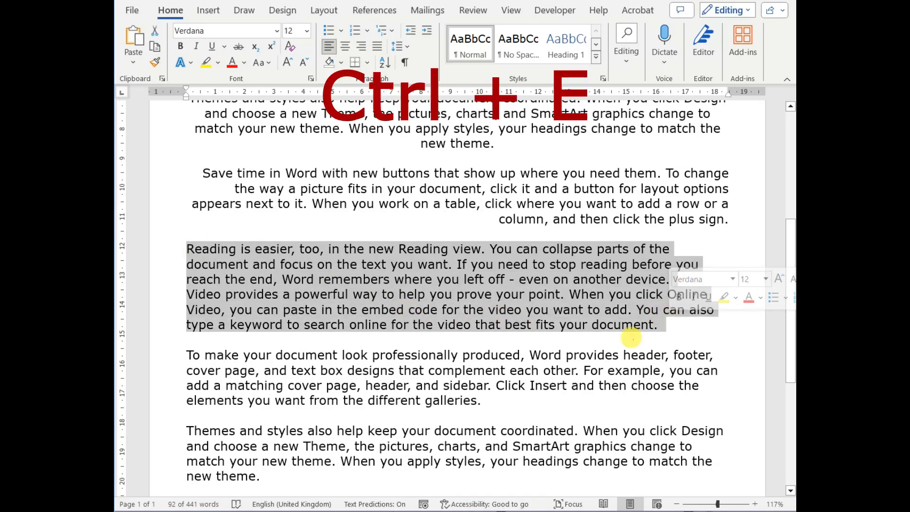
{"action": "key", "text": "ctrl+e"}
Justify the second "To make your document" paragraph
{"action": "scroll", "coordinate": [401, 285], "scroll_direction": "down", "scroll_amount": 3}
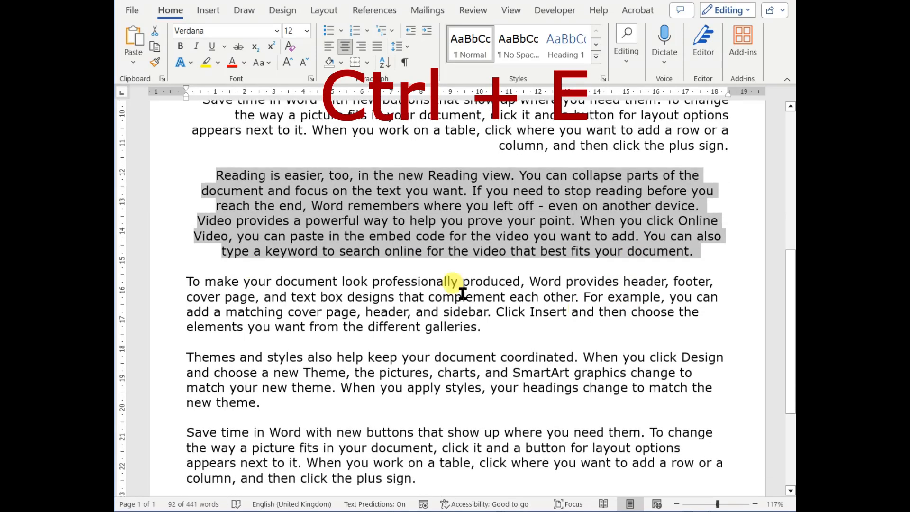
{"action": "left_click_drag", "start_coordinate": [186, 283], "coordinate": [496, 331]}
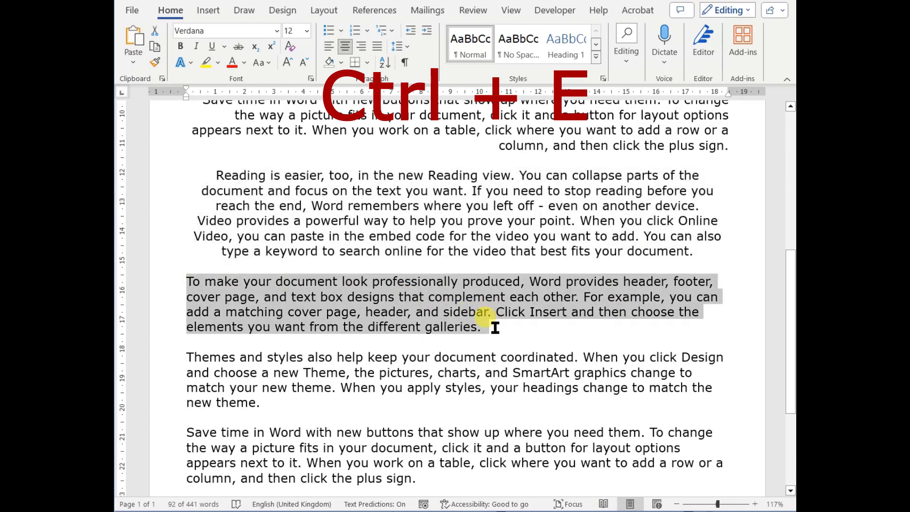
{"action": "key", "text": "ctrl+j"}
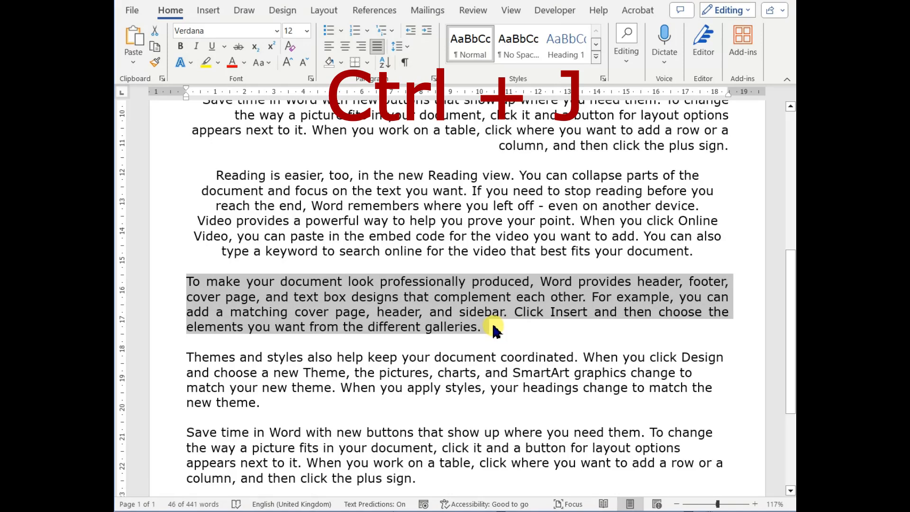
Right-align the second "Themes and styles" paragraph
{"action": "left_click", "coordinate": [166, 363]}
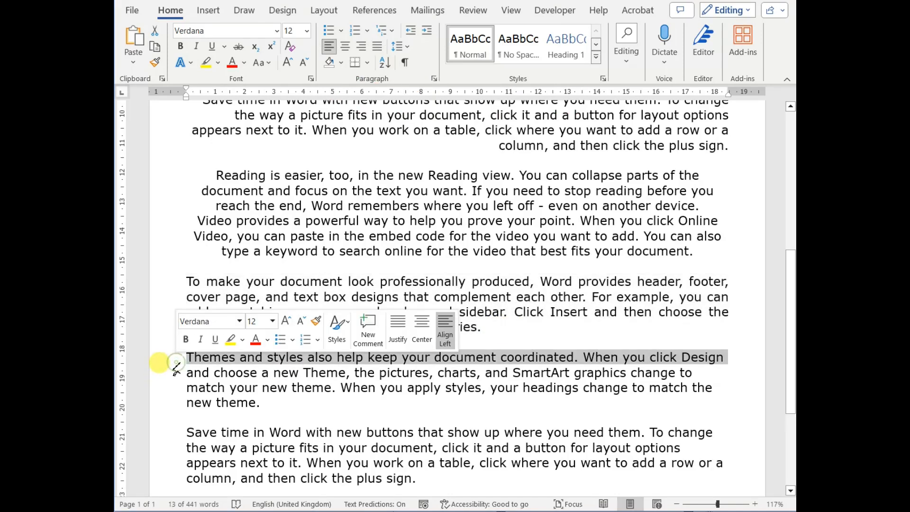
{"action": "double_click", "coordinate": [175, 365]}
{"action": "key", "text": "ctrl+r"}
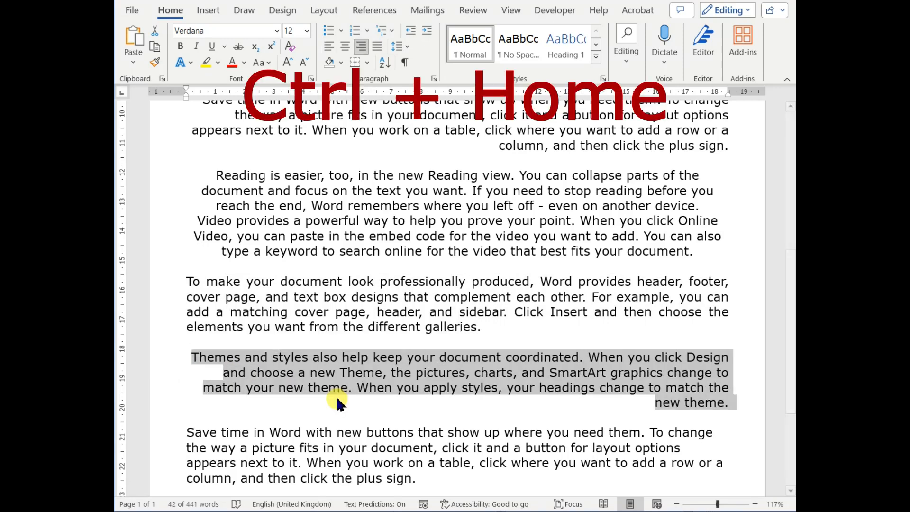
Left-align the title "Shortcuts to Align Text in Word"
{"action": "key", "text": "ctrl+Home"}
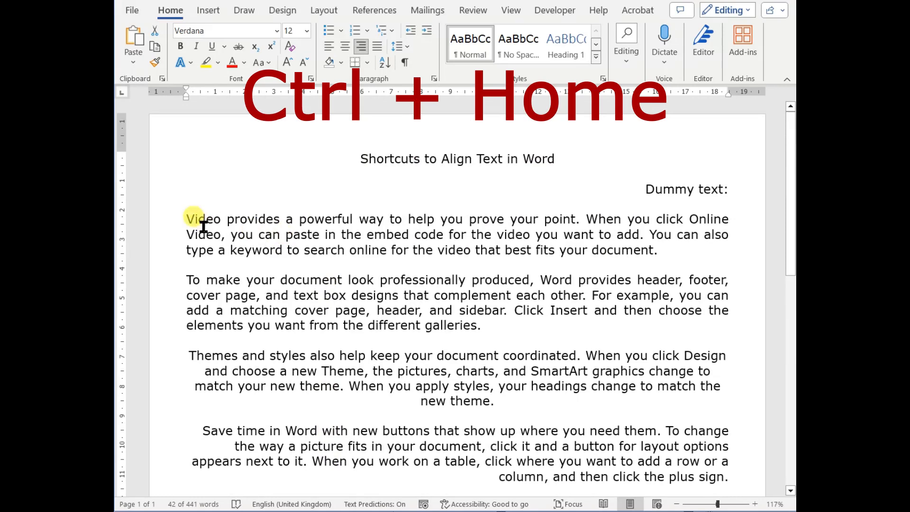
{"action": "left_click", "coordinate": [359, 159]}
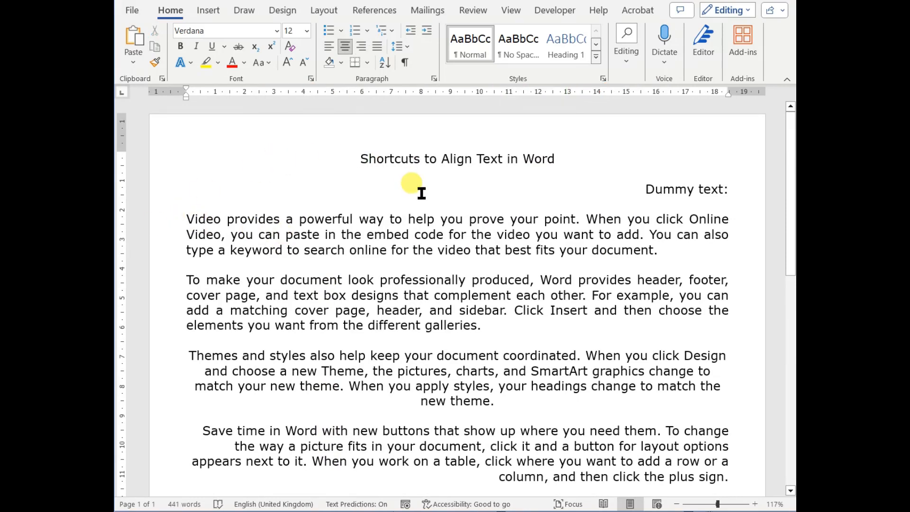
{"action": "key", "text": "ctrl+l"}
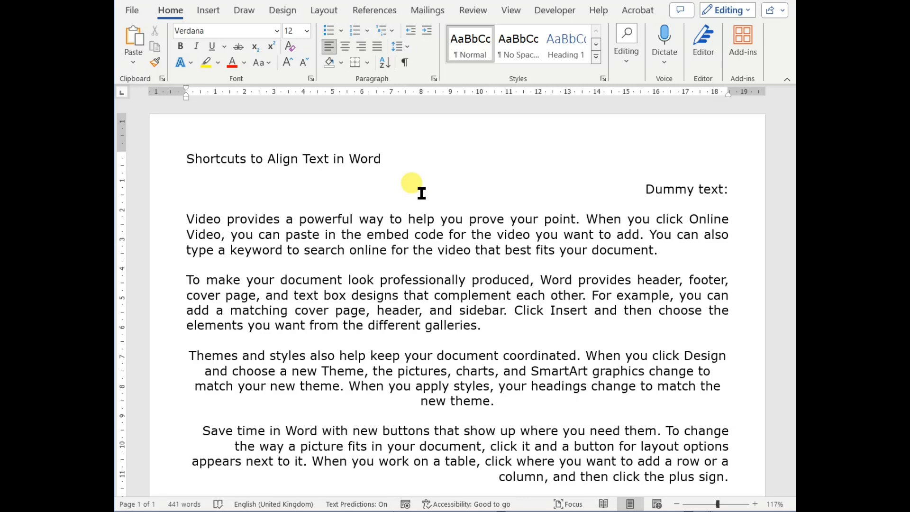
Center the title, then justify it, then set it back to left alignment
{"action": "key", "text": "ctrl+e"}
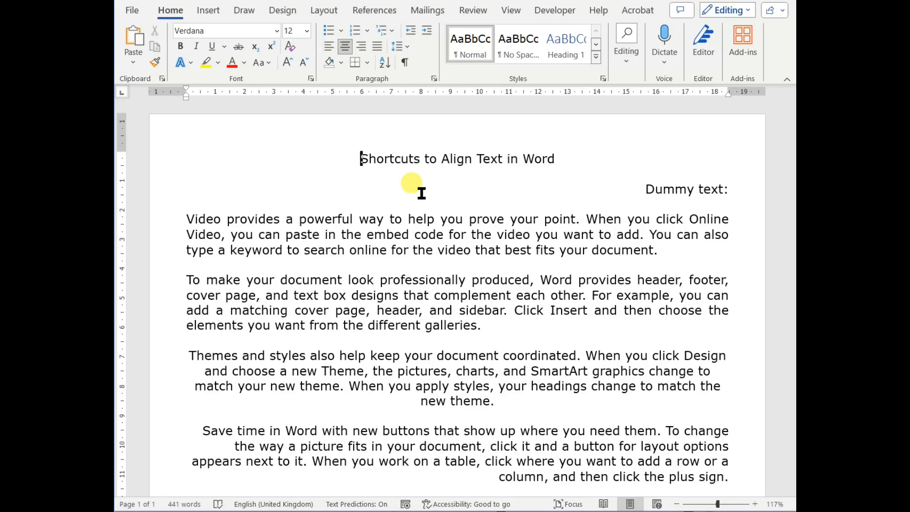
{"action": "key", "text": "ctrl+j"}
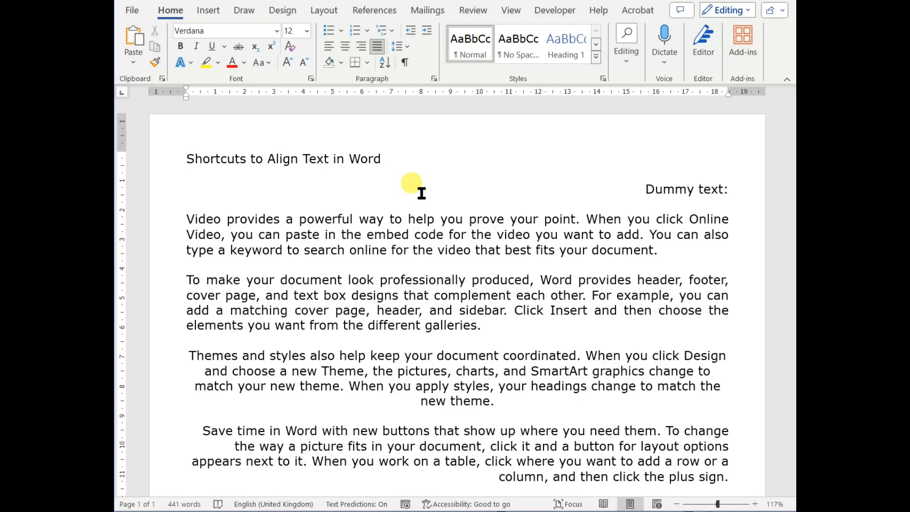
{"action": "key", "text": "ctrl+l"}
Cycle the first "Video provides" paragraph through right and center alignment, ending with it left-aligned
{"action": "key", "text": "ctrl+r"}
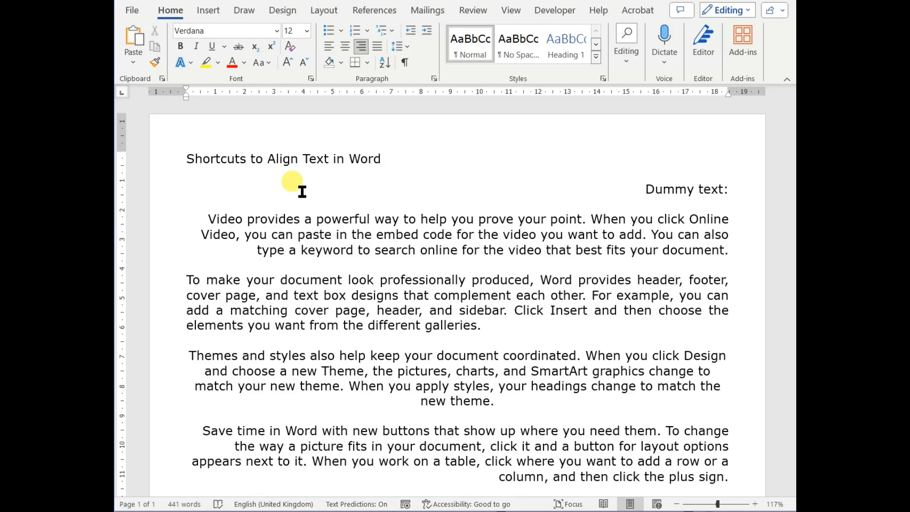
{"action": "key", "text": "ctrl+e"}
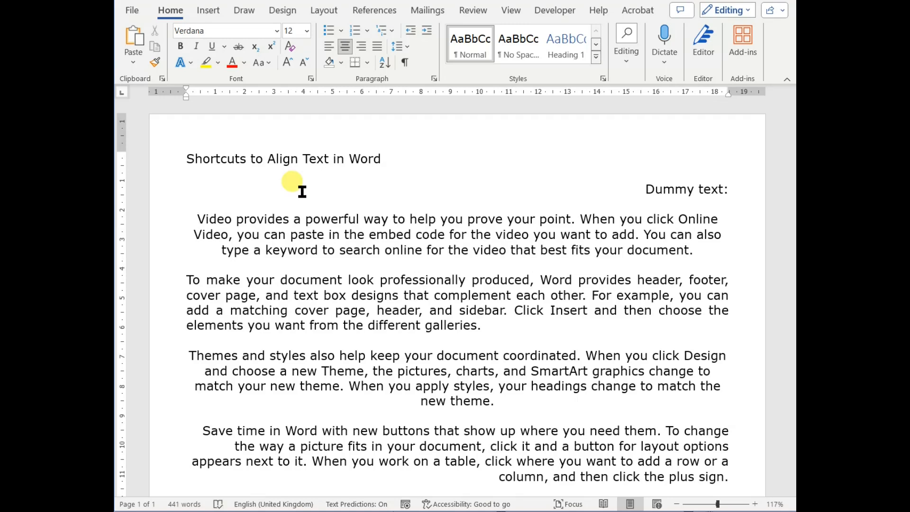
{"action": "key", "text": "ctrl+l"}
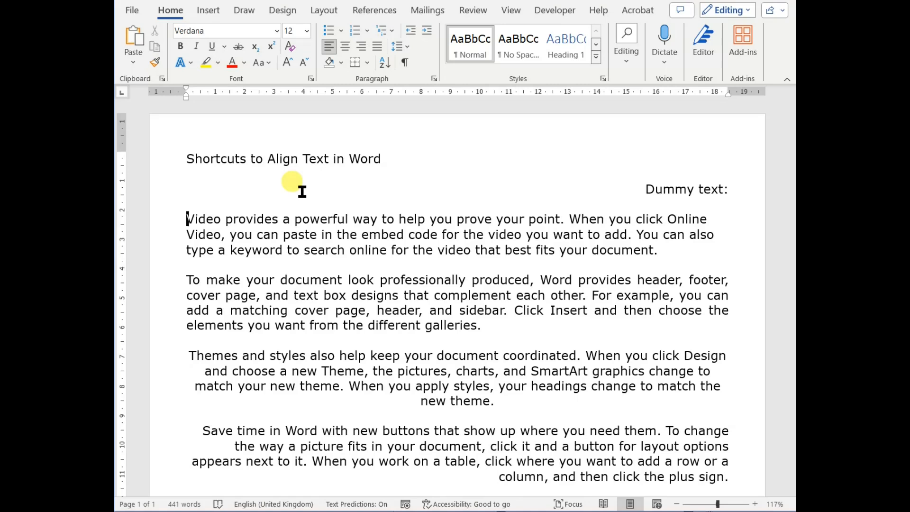
Select the whole document, left-align all of it, and return to the start
{"action": "key", "text": "ctrl+a"}
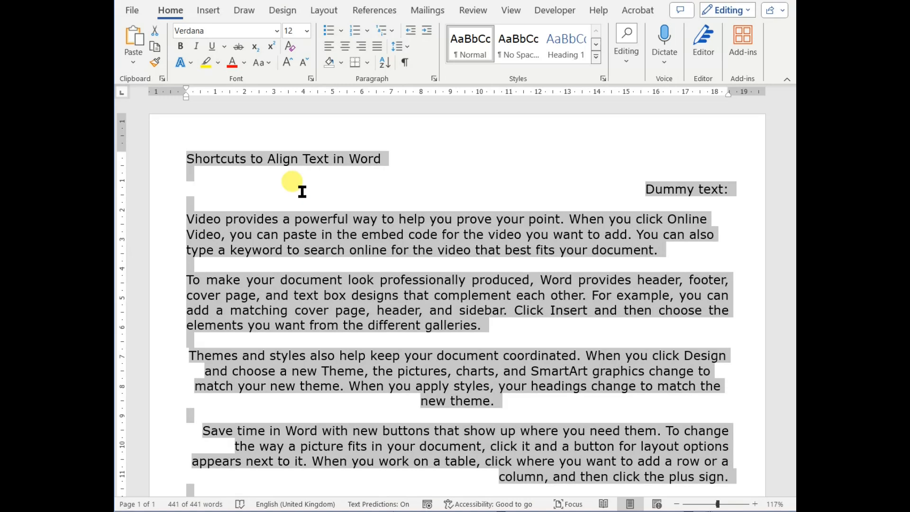
{"action": "key", "text": "ctrl+l"}
{"action": "key", "text": "ctrl+Home"}
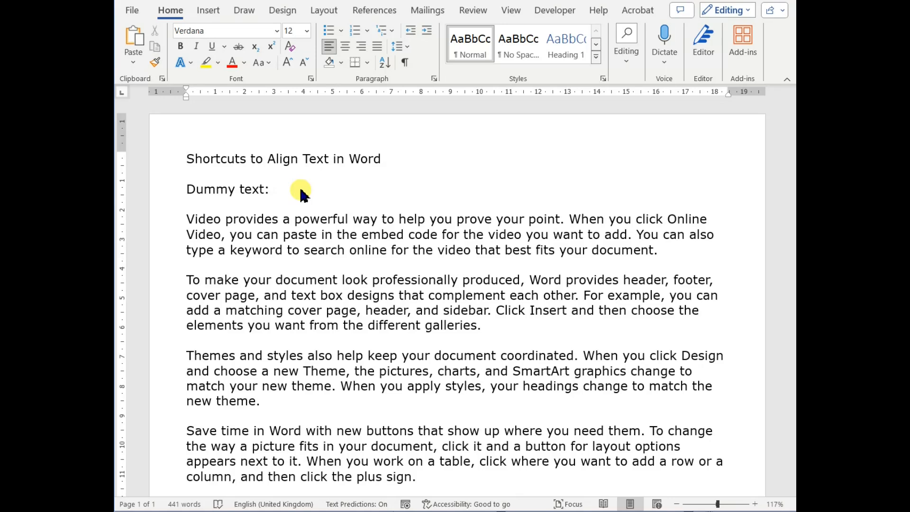
{"action": "key", "text": "alt"}
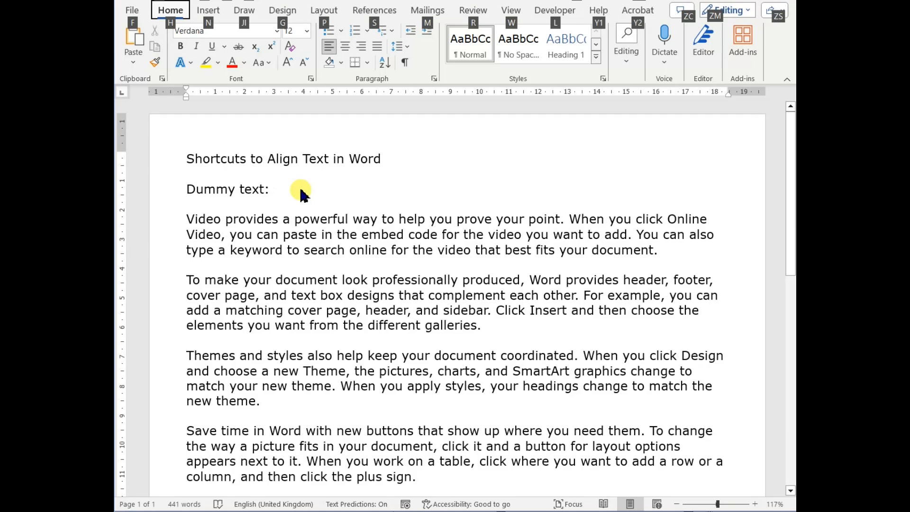
{"action": "key", "text": "h"}
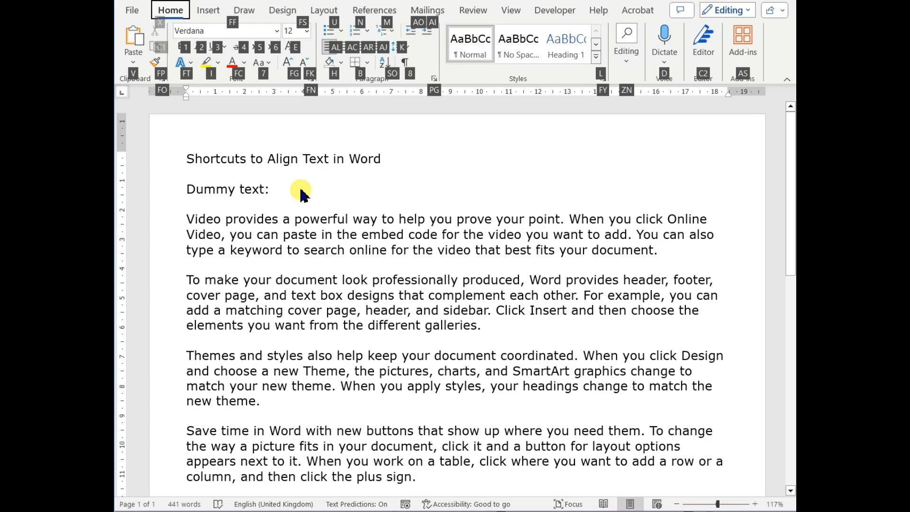
{"action": "key", "text": "alt"}
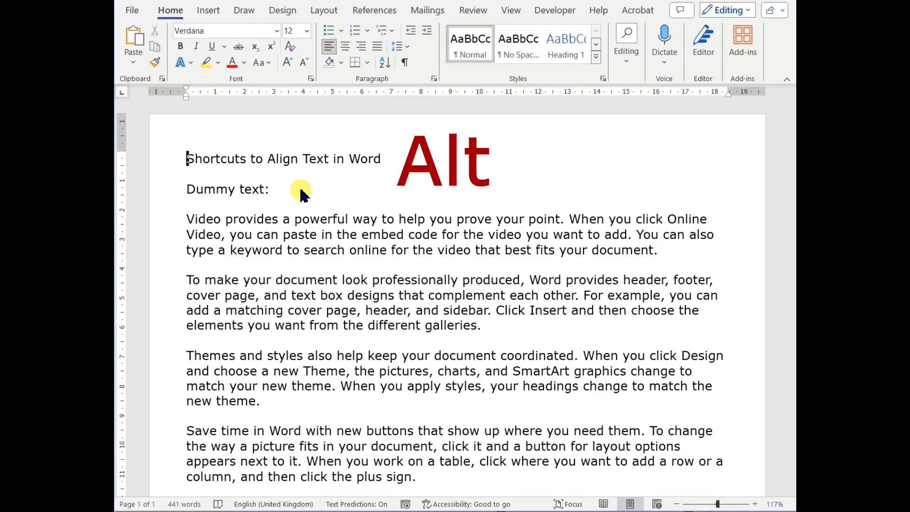
Center the title "Shortcuts to Align Text in Word" using the ribbon key tips
{"action": "key", "text": "alt"}
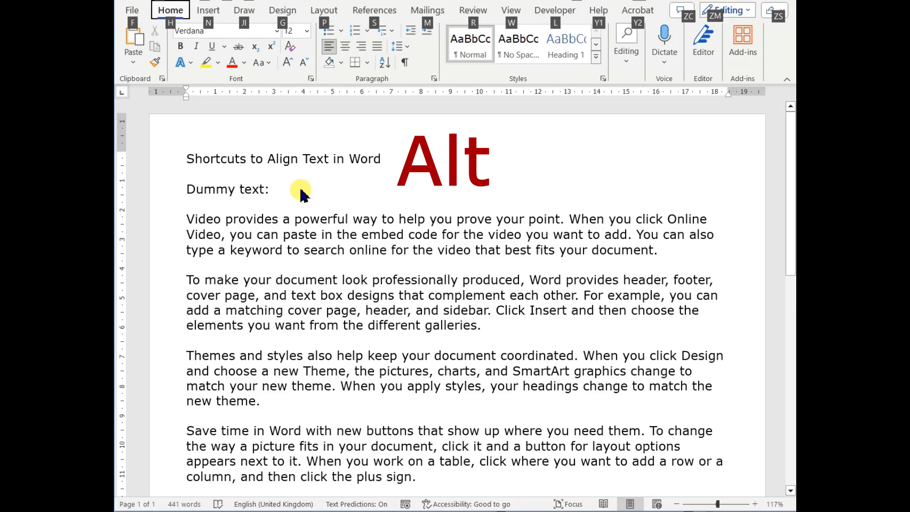
{"action": "key", "text": "h"}
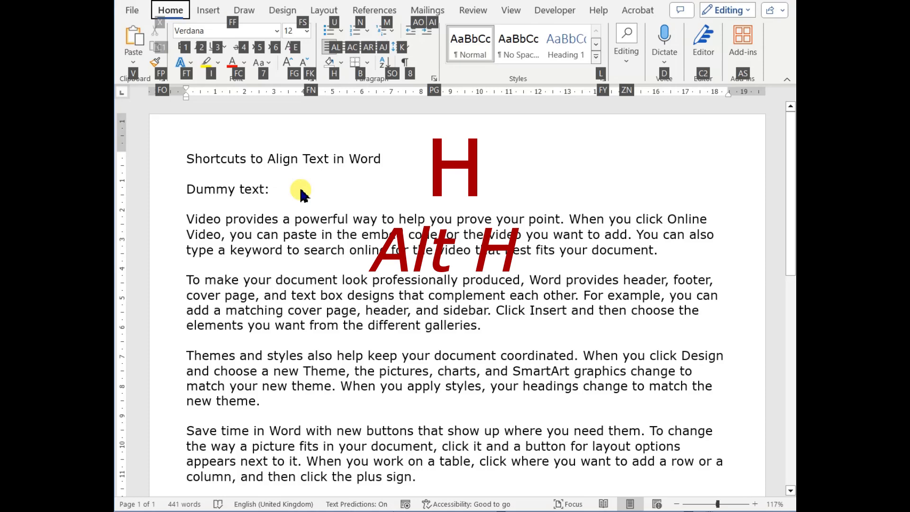
{"action": "key", "text": "a"}
{"action": "key", "text": "c"}
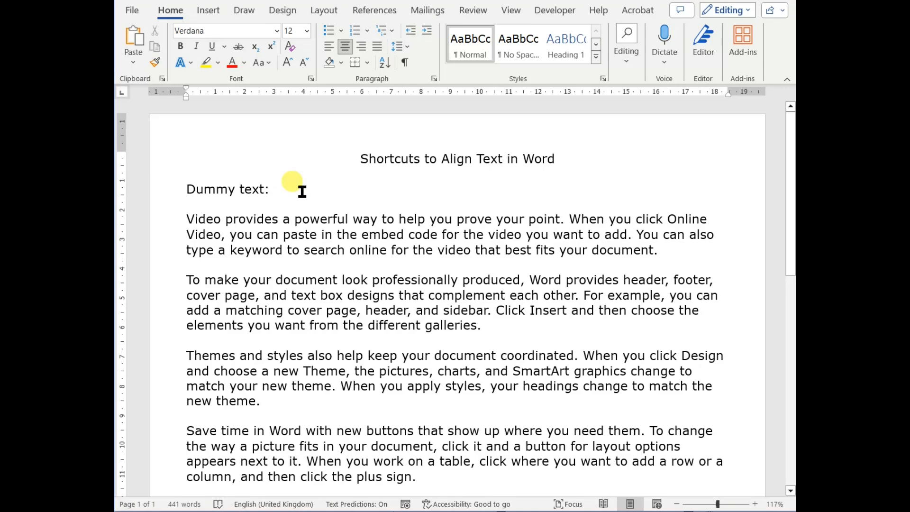
Move to the "Dummy text:" line and right-align it using the ribbon key tips
{"action": "key", "text": "Down"}
{"action": "key", "text": "Down"}
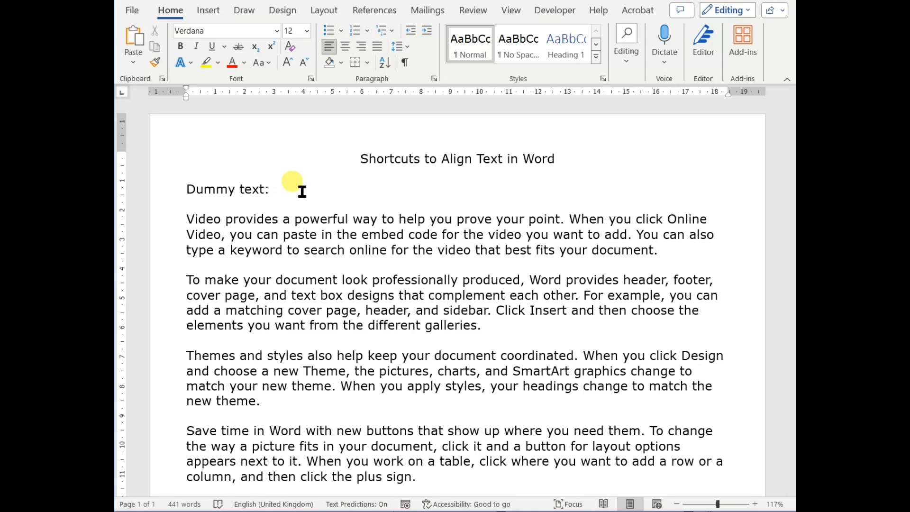
{"action": "key", "text": "alt"}
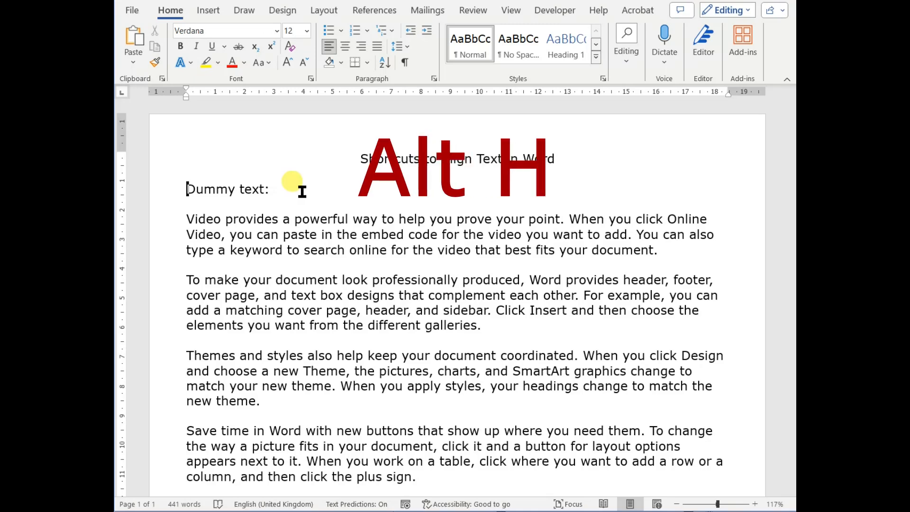
{"action": "key", "text": "alt"}
{"action": "key", "text": "h"}
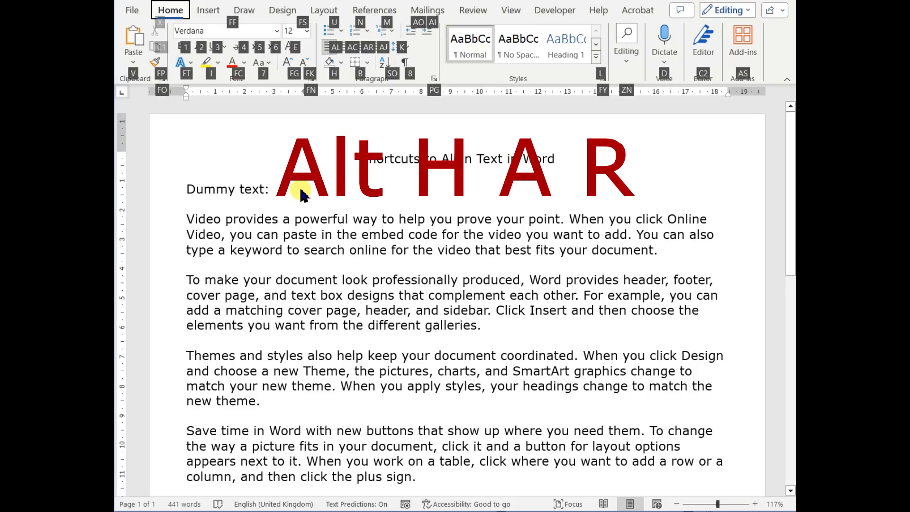
{"action": "key", "text": "a"}
{"action": "key", "text": "r"}
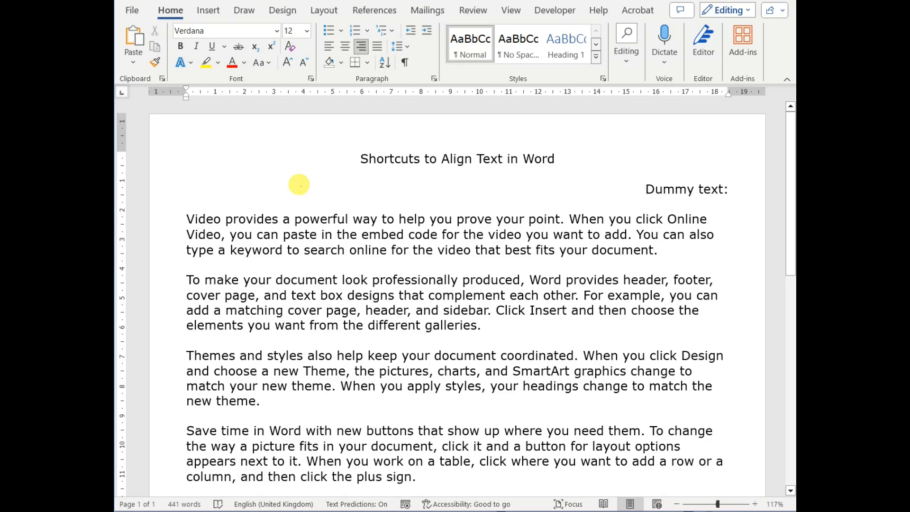
Select from the "Video provides" paragraph to the end of the document and justify it
{"action": "key", "text": "Down"}
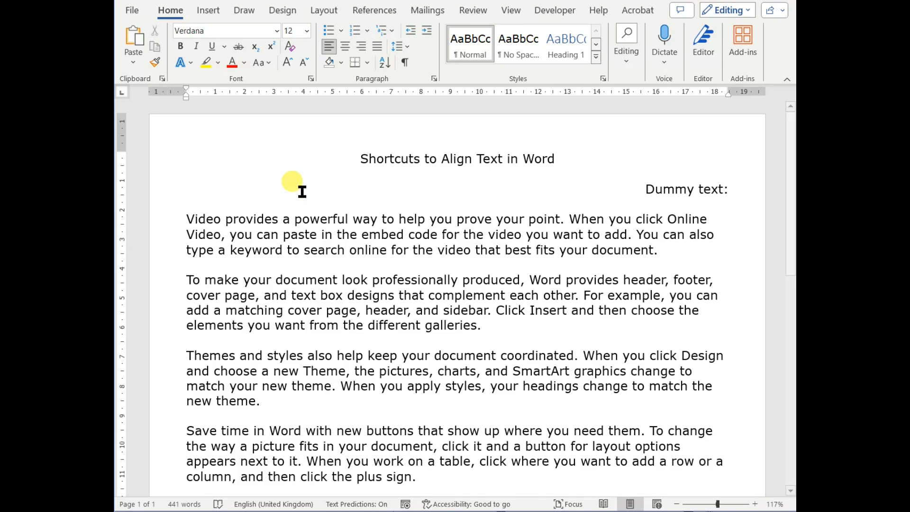
{"action": "key", "text": "ctrl+shift+End"}
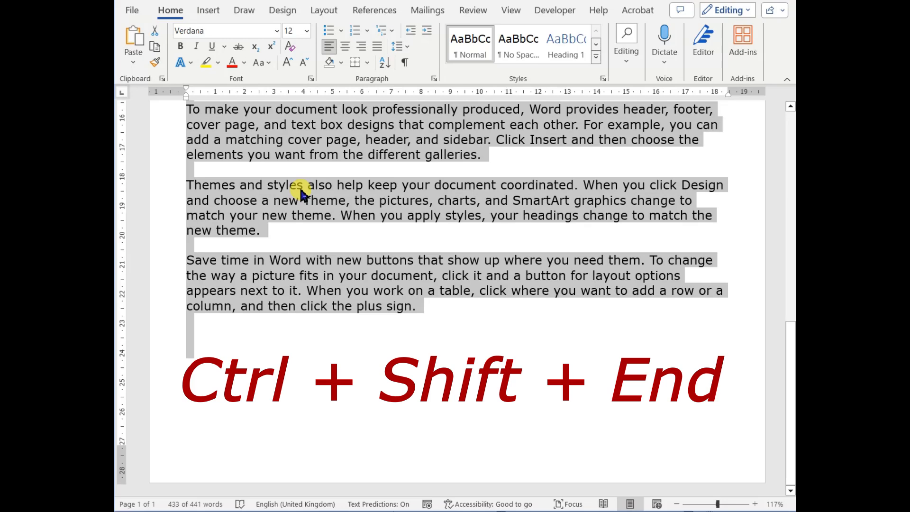
{"action": "key", "text": "alt"}
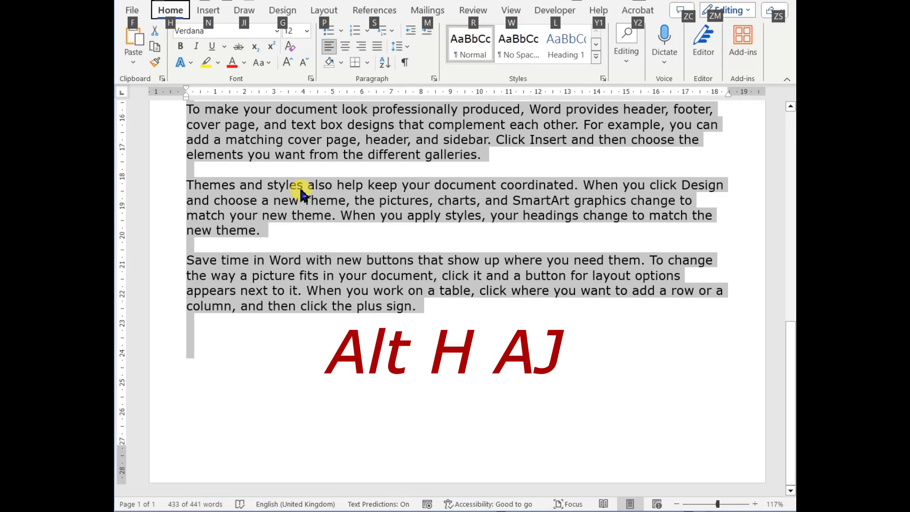
{"action": "key", "text": "h"}
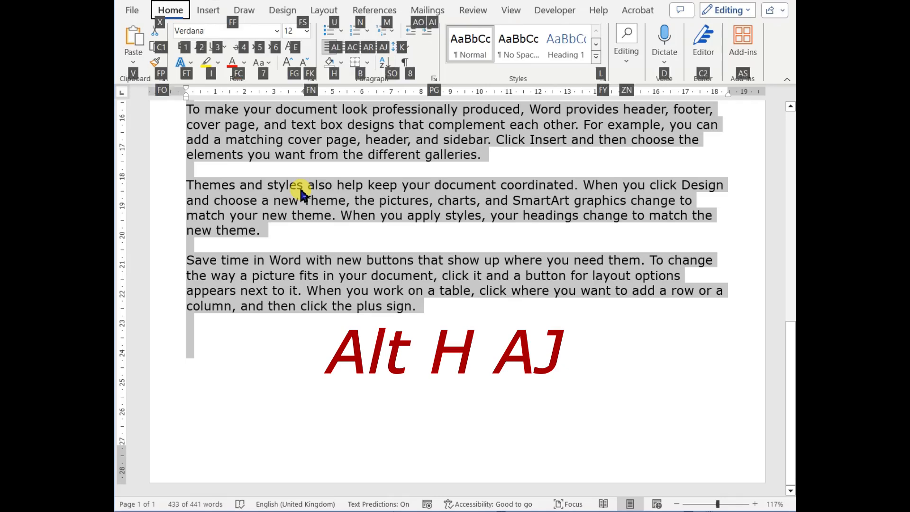
{"action": "key", "text": "a"}
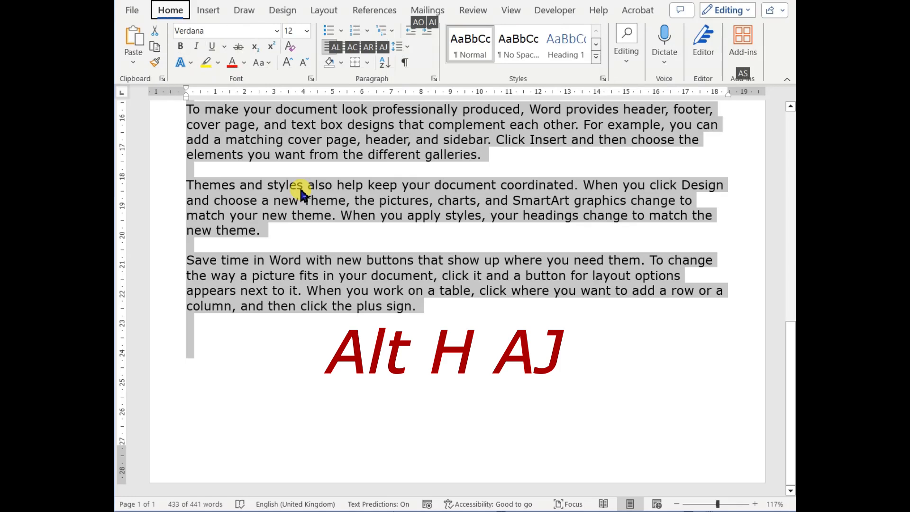
{"action": "key", "text": "j"}
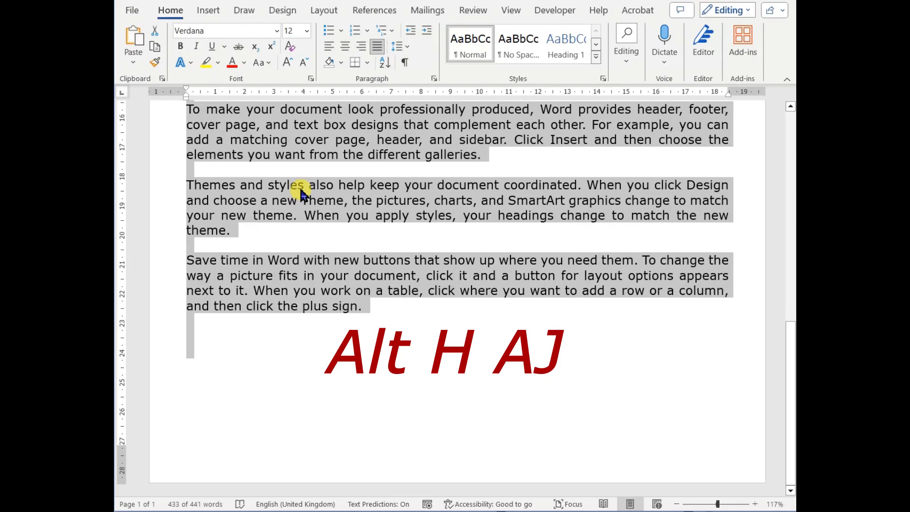
{"action": "scroll", "coordinate": [302, 194], "scroll_direction": "up", "scroll_amount": 10}
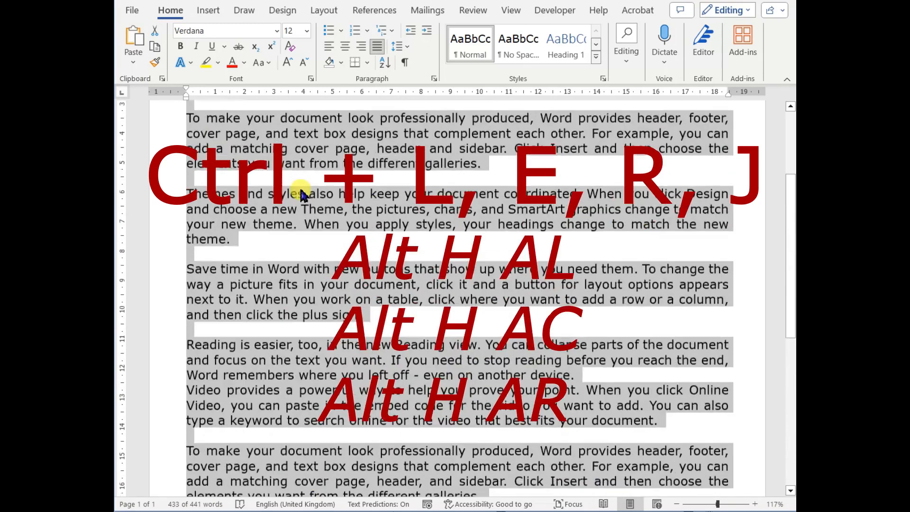
{"action": "scroll", "coordinate": [301, 194], "scroll_direction": "up", "scroll_amount": 5}
{"action": "left_click", "coordinate": [299, 189]}
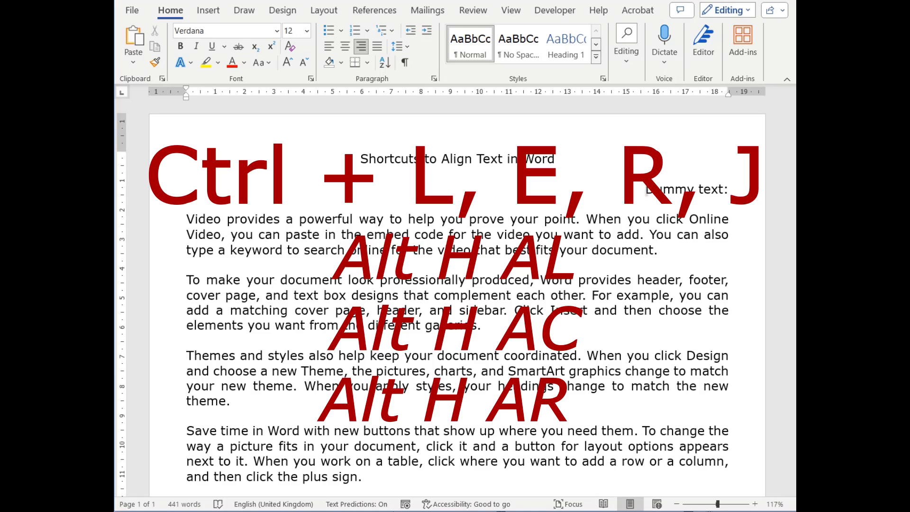
{"action": "left_click", "coordinate": [569, 511]}
{"action": "left_click", "coordinate": [483, 484]}
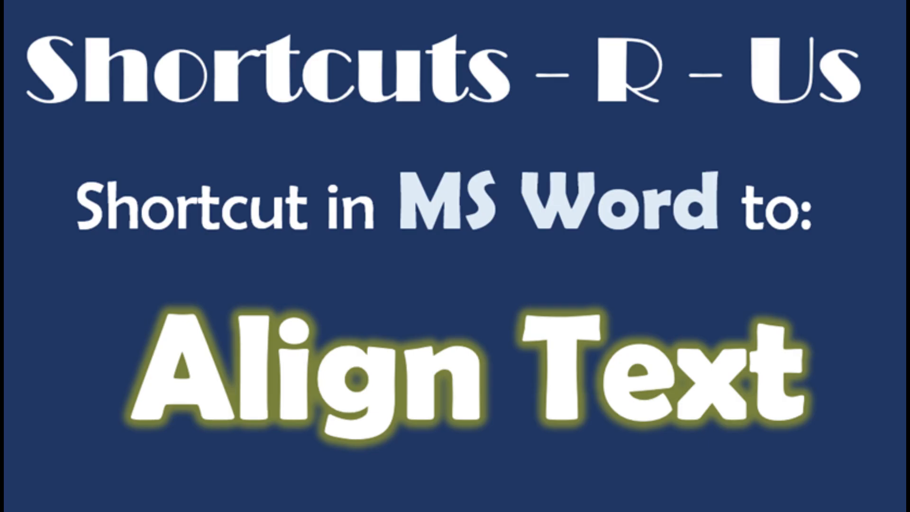